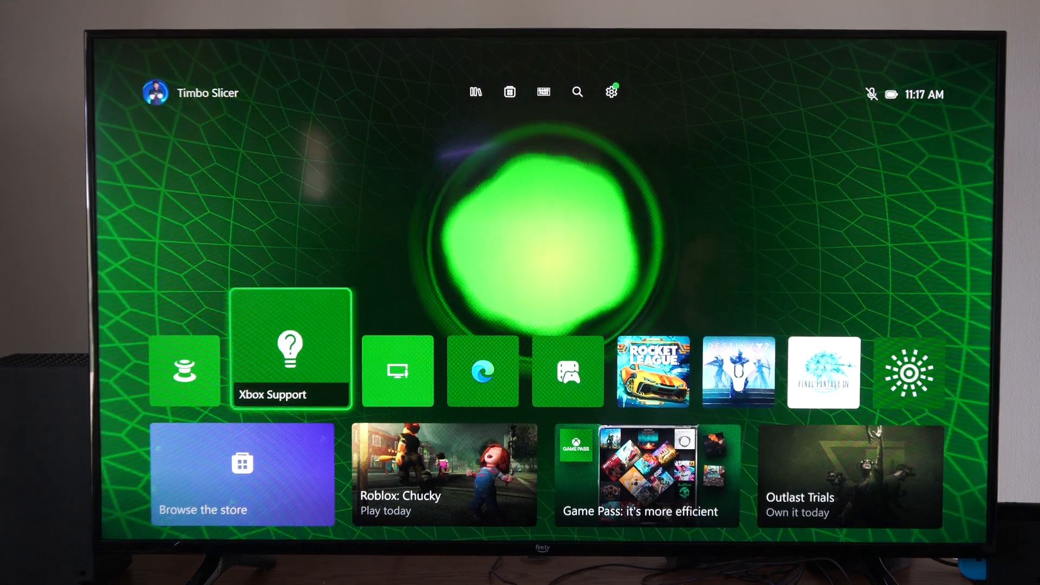
key(Right)
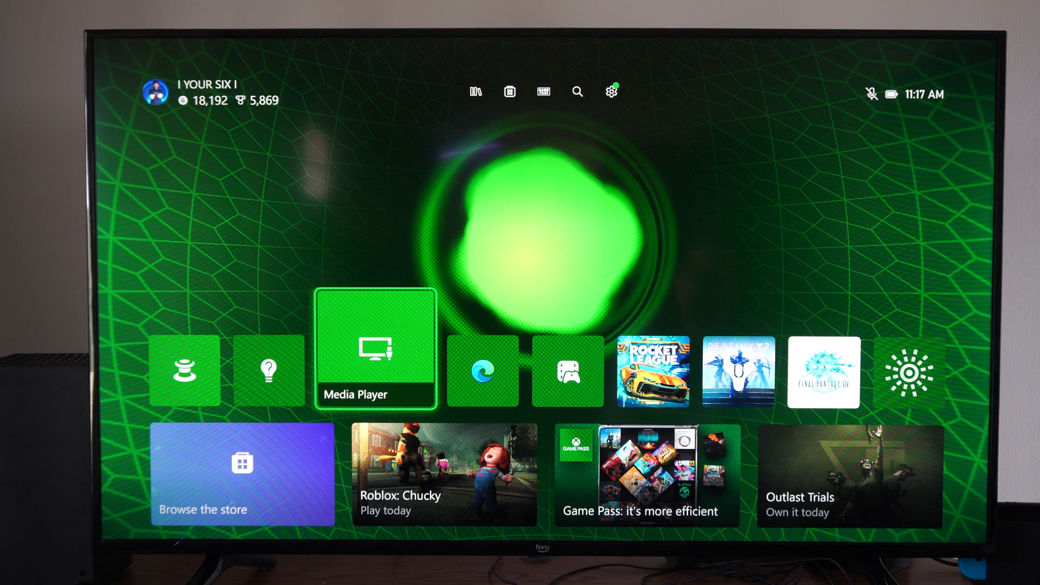
Browse across the pinned games and apps row on the home screen and return to its start.
key(Right)
key(Right)
key(Right)
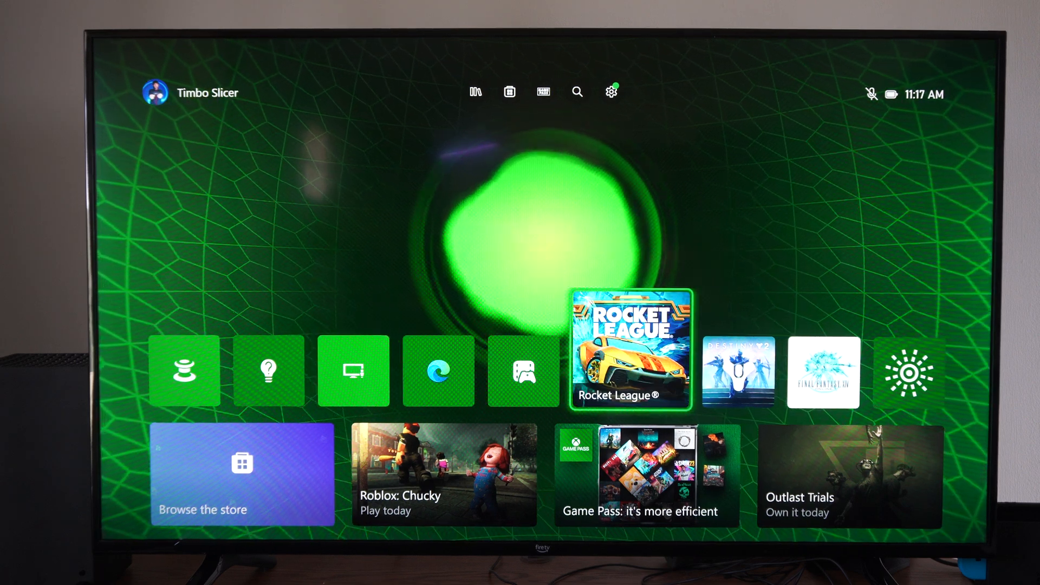
key(Left)
key(Left)
key(Down)
key(Right)
key(Right)
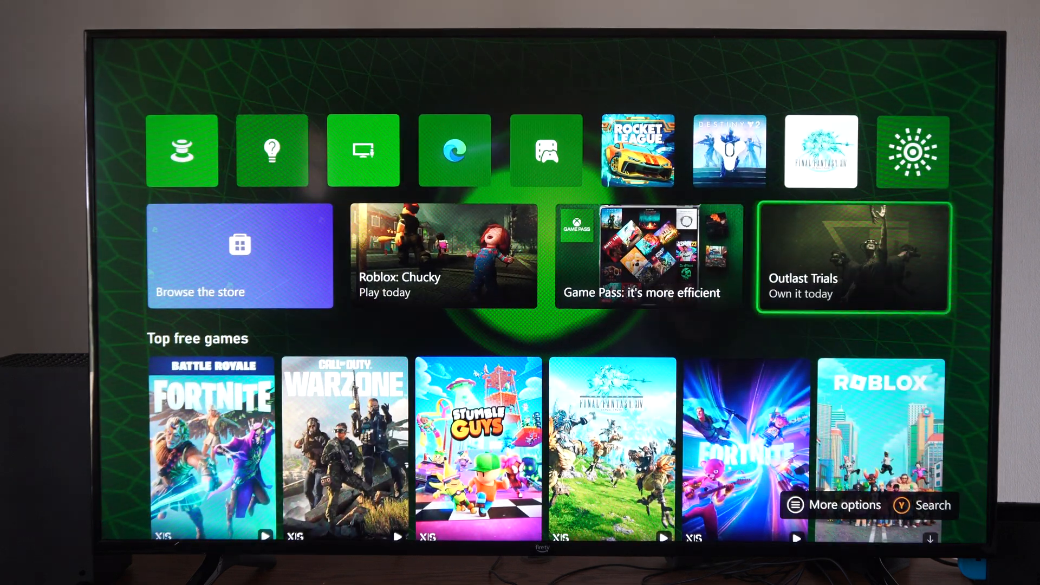
key(Up)
key(Left)
key(Left)
key(Left)
key(Left)
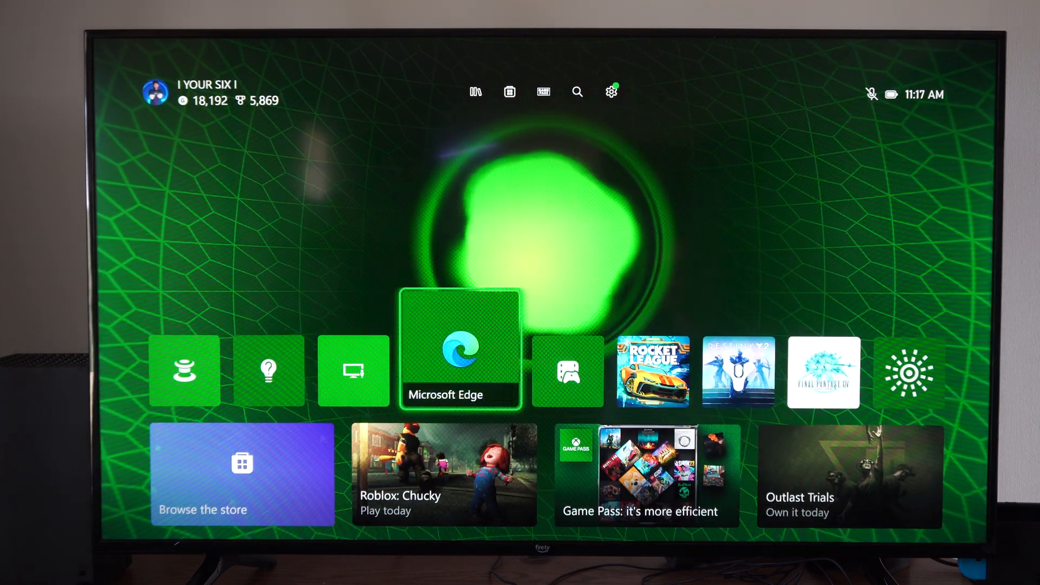
key(Left)
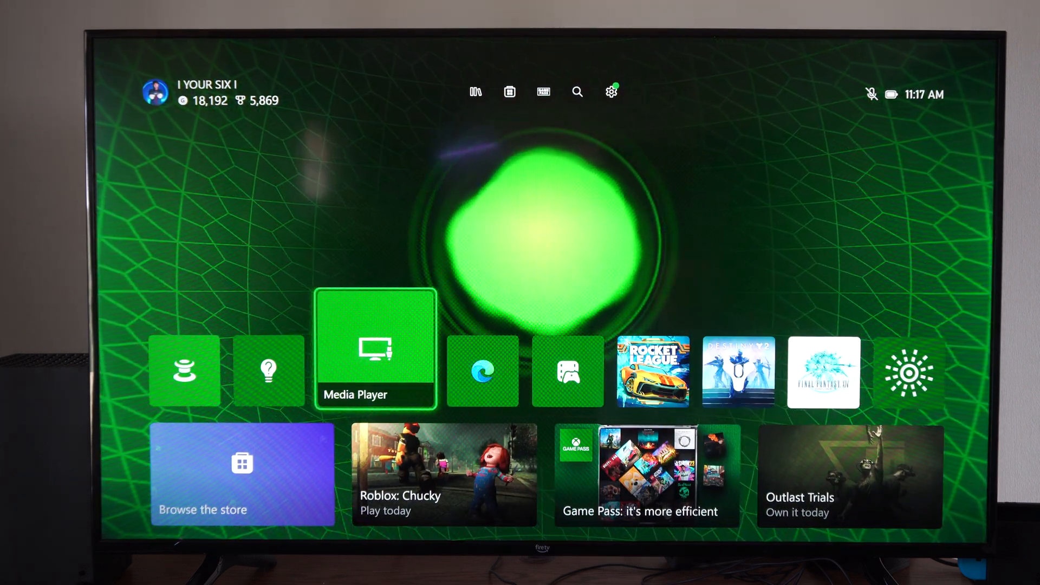
Reach the Settings gear on the top bar and open the console Settings menu.
key(Up)
key(Right)
key(Right)
key(Right)
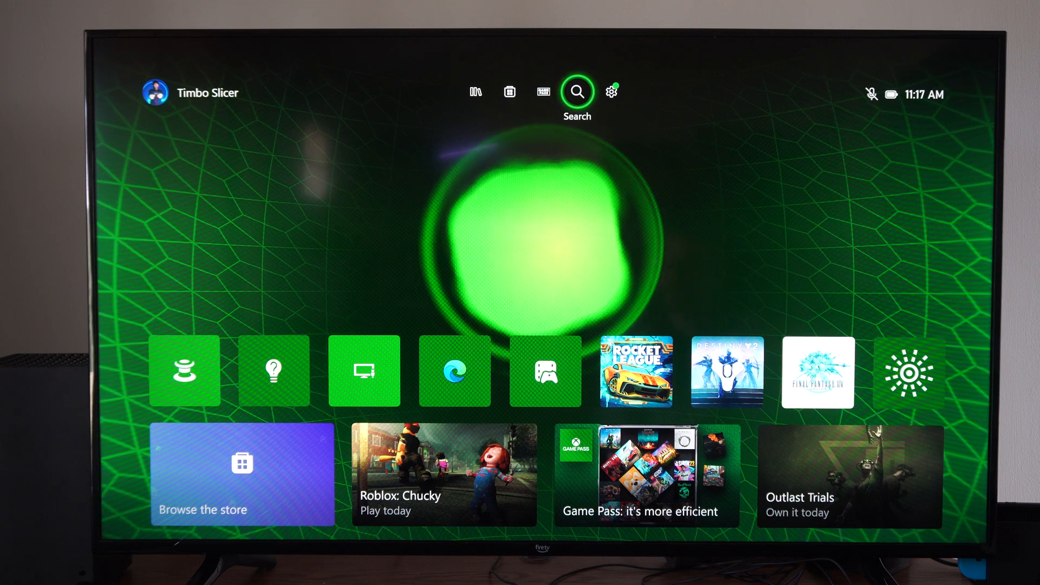
key(Right)
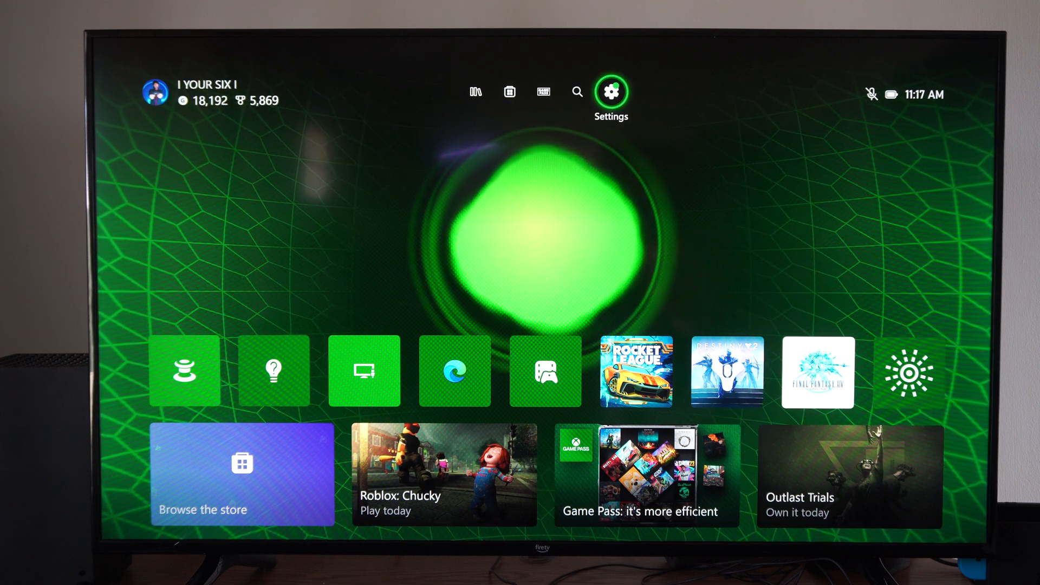
key(Return)
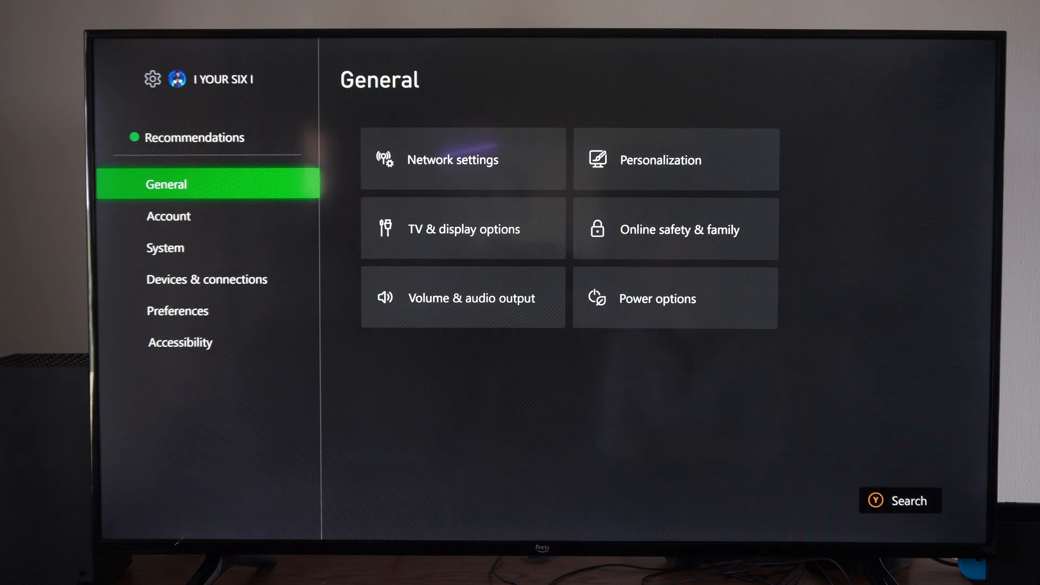
Open Preferences > Notifications and move down to the Notification timing option.
key(Down)
key(Down)
key(Down)
key(Down)
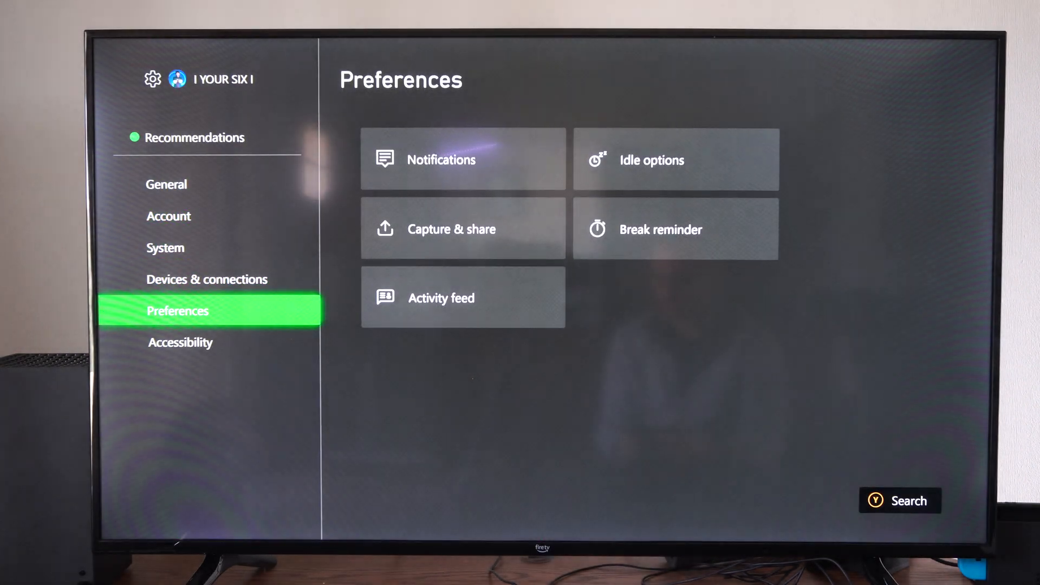
key(Right)
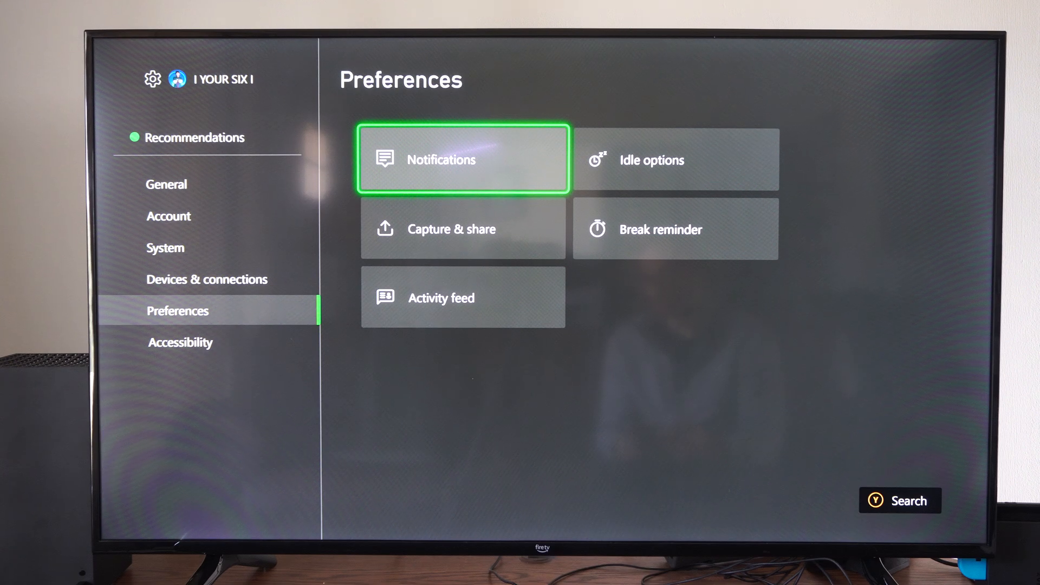
key(Return)
key(Right)
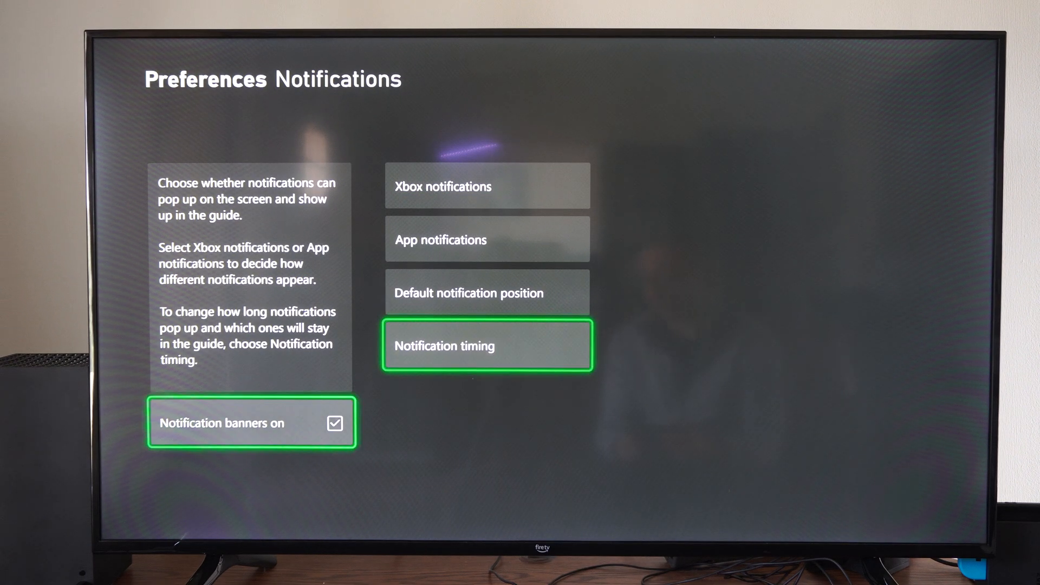
key(Up)
key(Up)
key(Up)
key(Down)
key(Down)
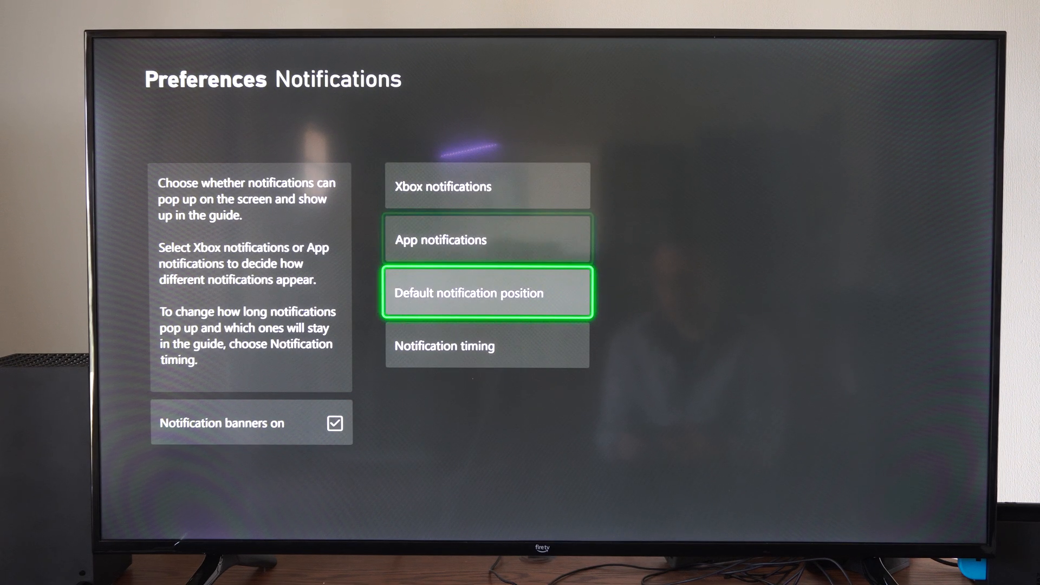
key(Down)
Review the Pop-up timing choices (15 seconds, 30 seconds and longer) and keep Default.
key(Return)
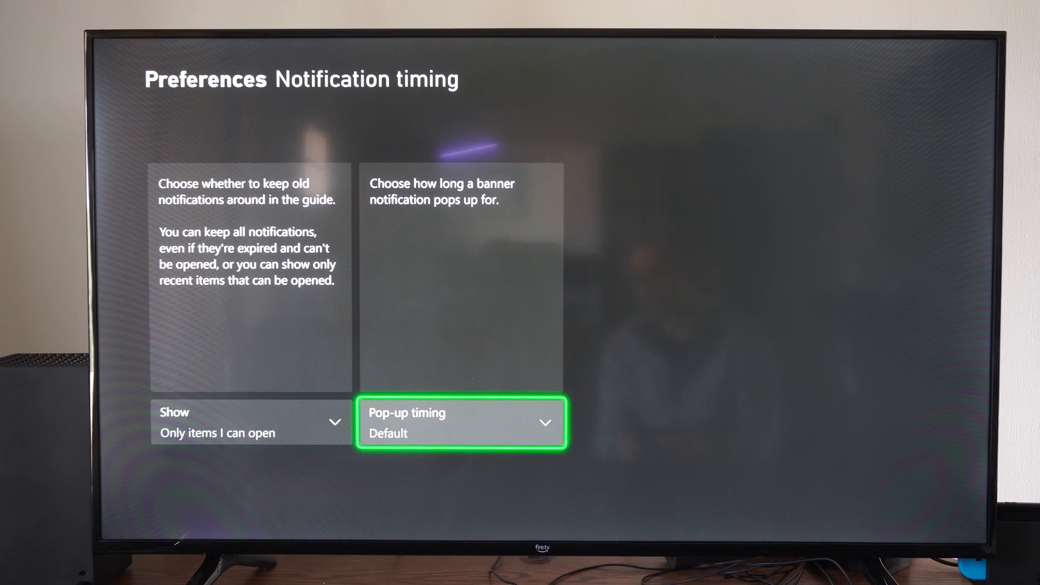
key(Return)
key(Down)
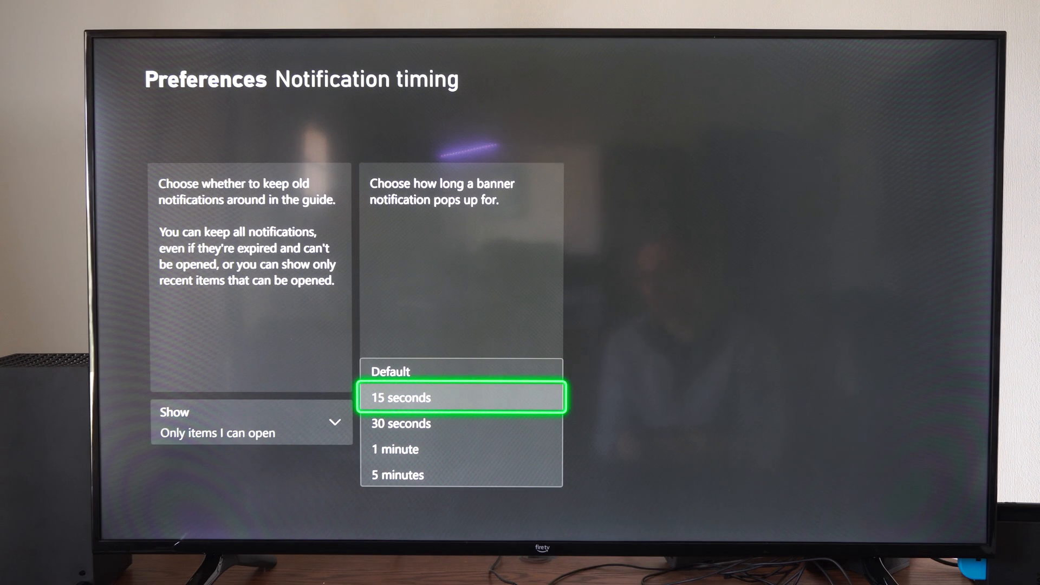
key(Down)
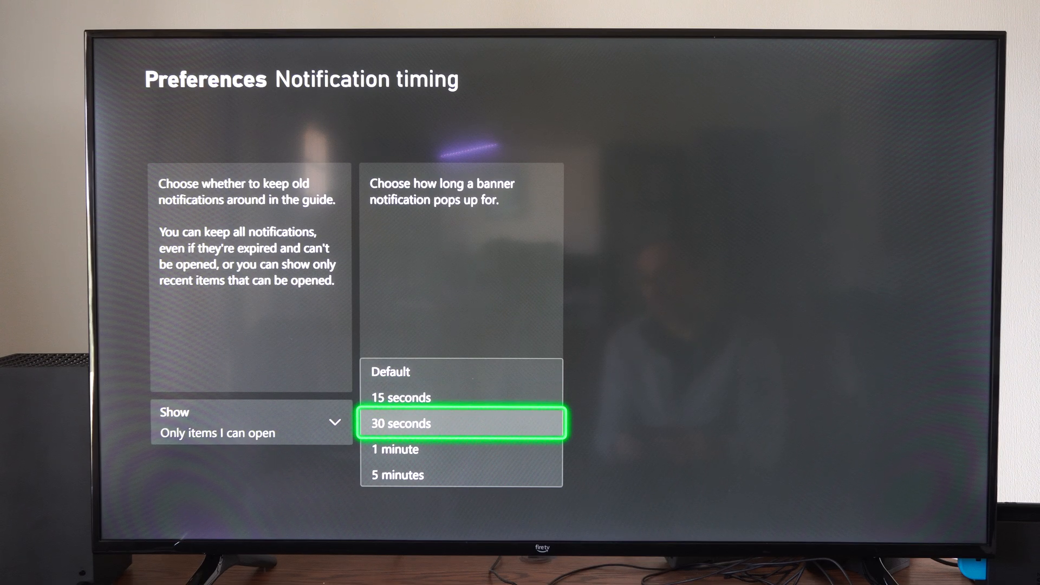
key(Down)
key(Down)
key(Escape)
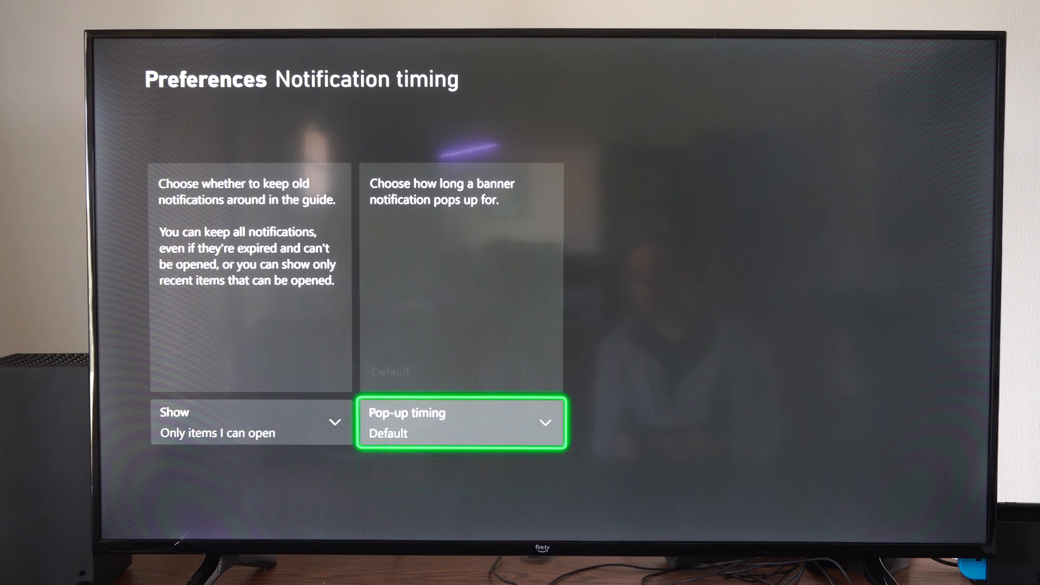
key(Escape)
View the Default notification position choices, then return to the Xbox notifications item.
key(Right)
key(Down)
key(Down)
key(Return)
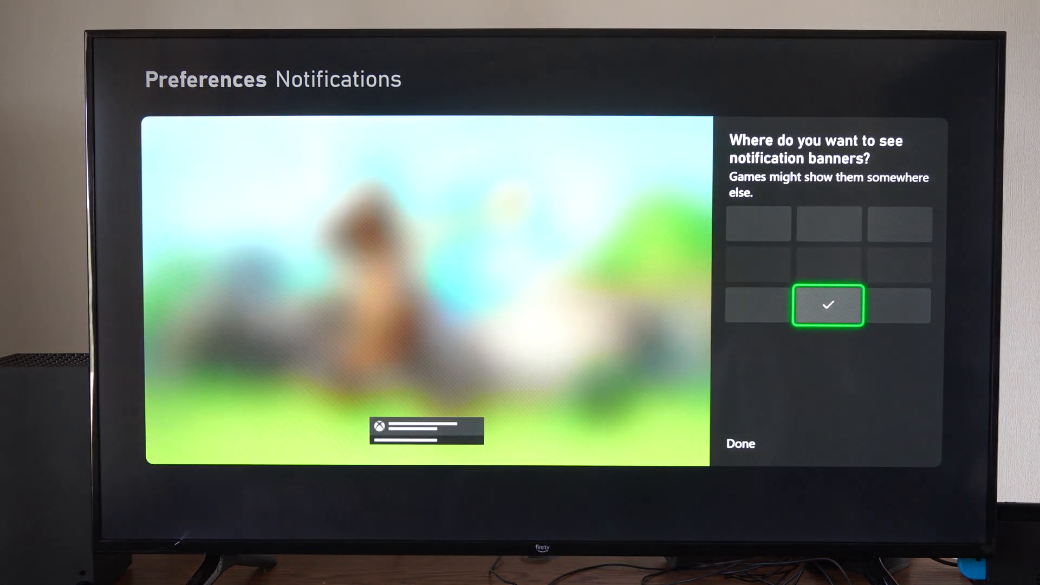
key(Escape)
key(Up)
key(Up)
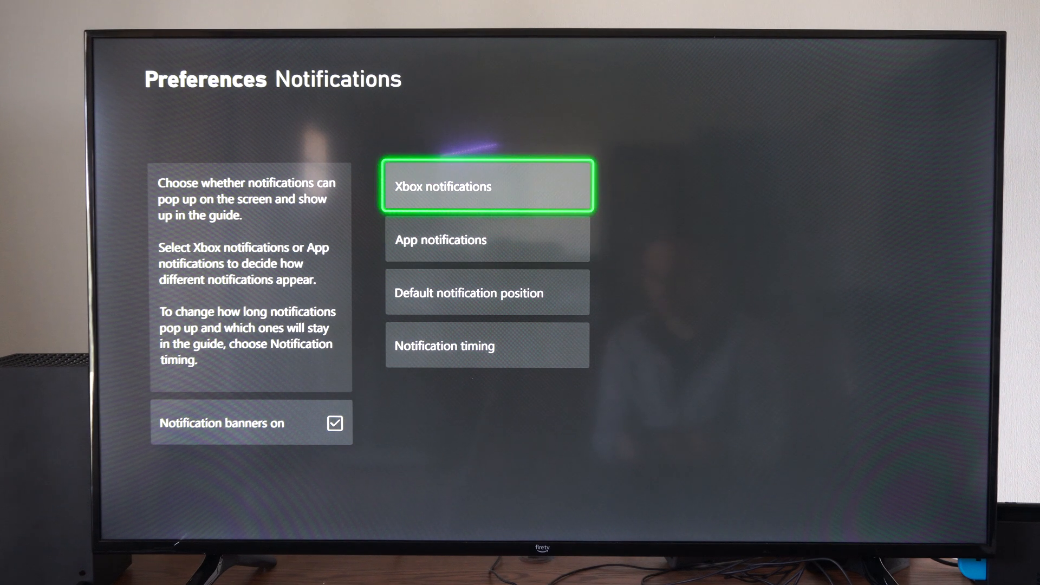
Open the Xbox notification categories and browse through Friends, Store, Rewards, Achievements, System and Captures.
key(Return)
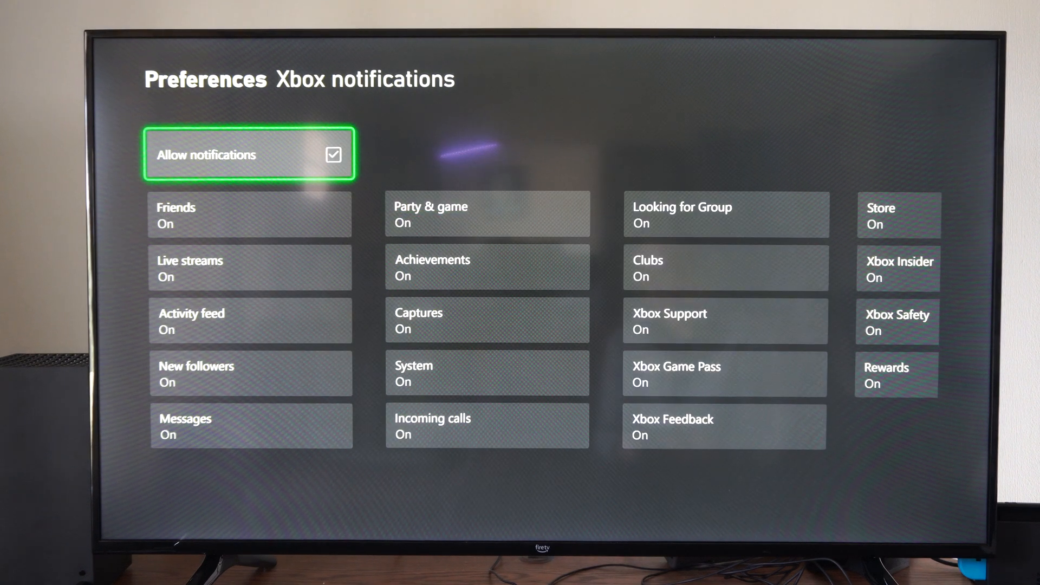
key(Down)
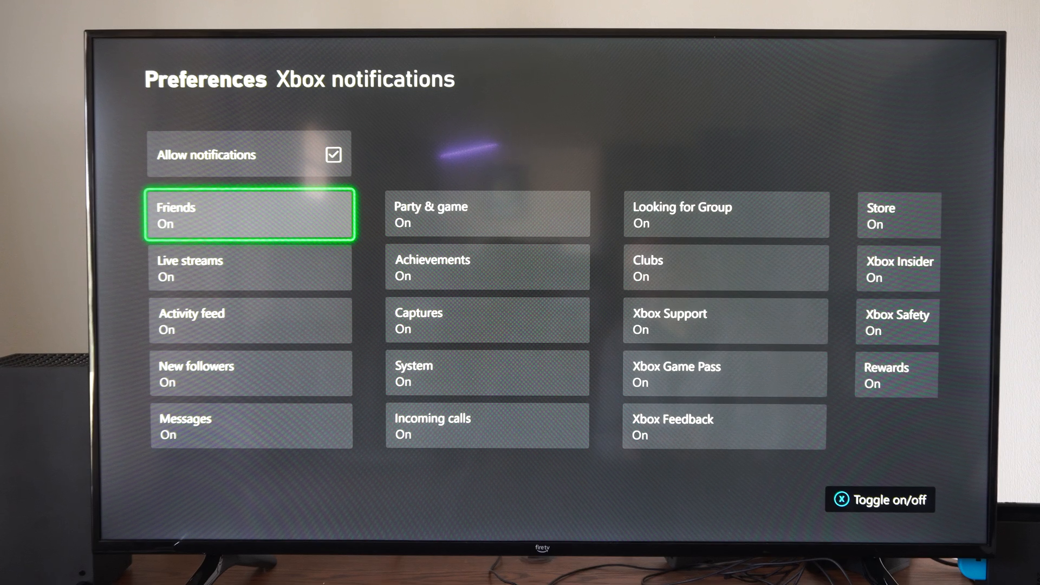
key(Right)
key(Right)
key(Right)
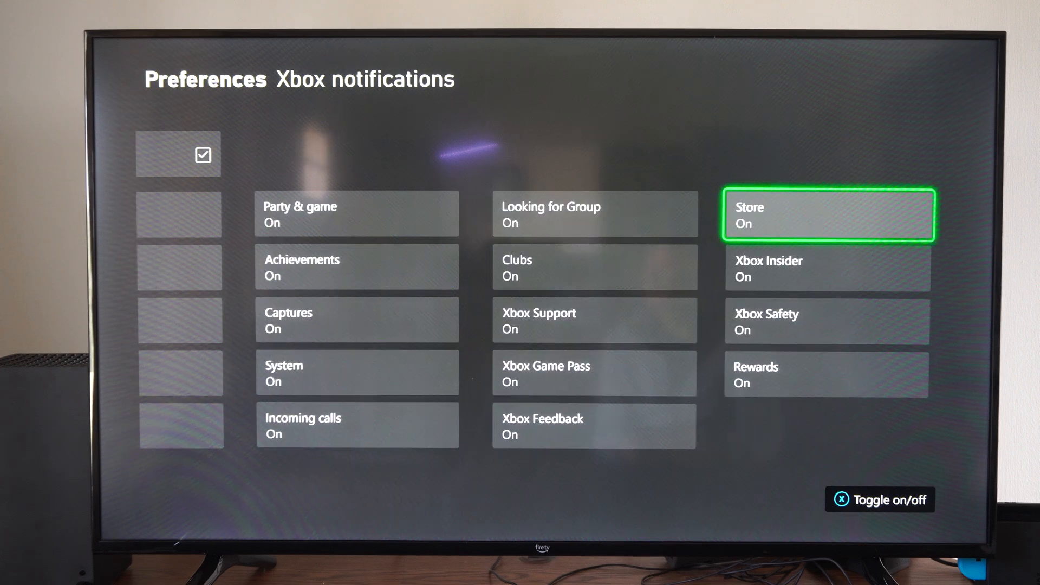
key(Down)
key(Down)
key(Down)
key(Left)
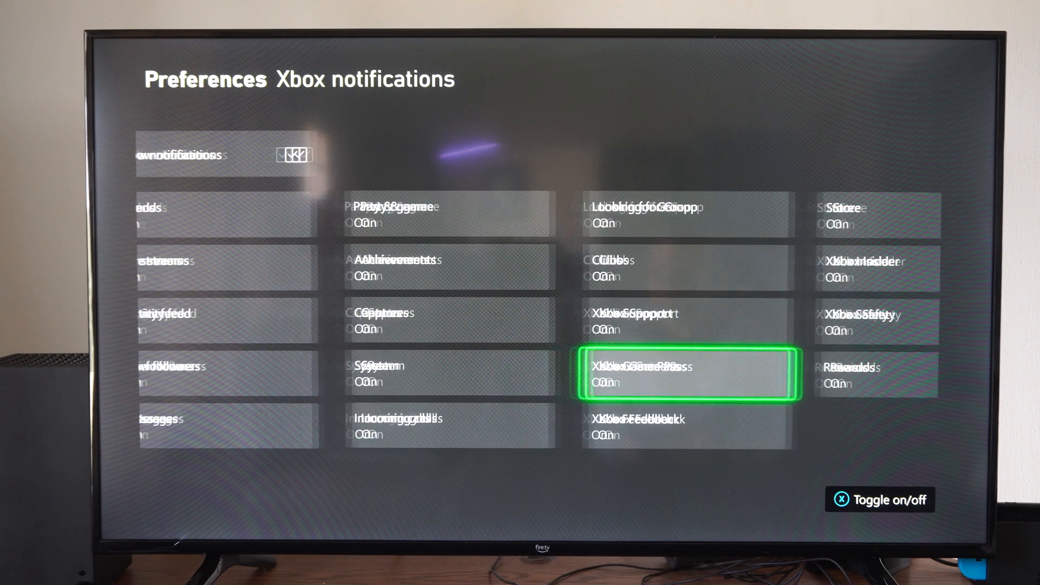
key(Up)
key(Up)
key(Up)
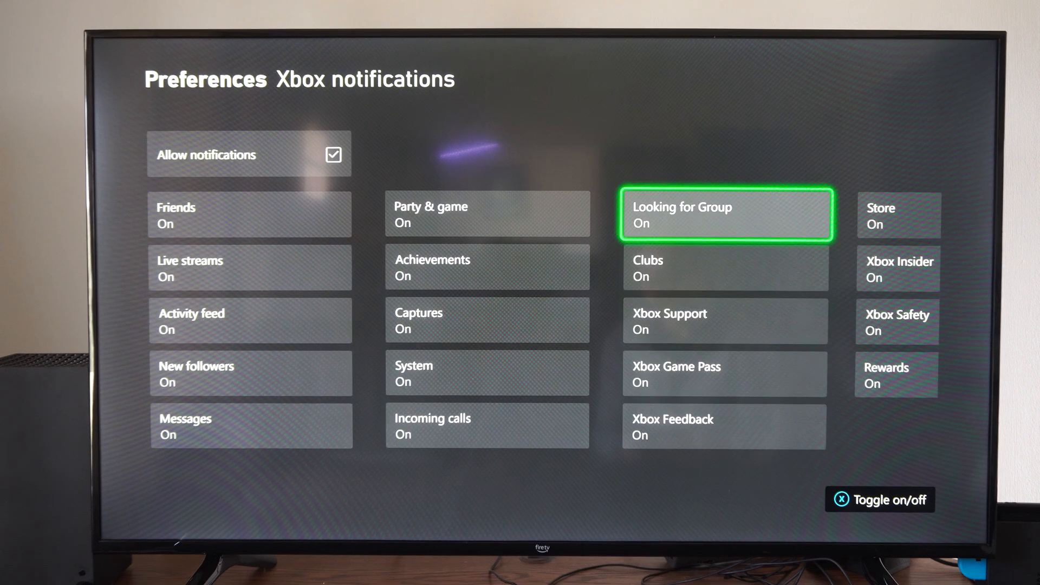
key(Left)
key(Down)
key(Down)
key(Down)
key(Left)
key(Up)
key(Up)
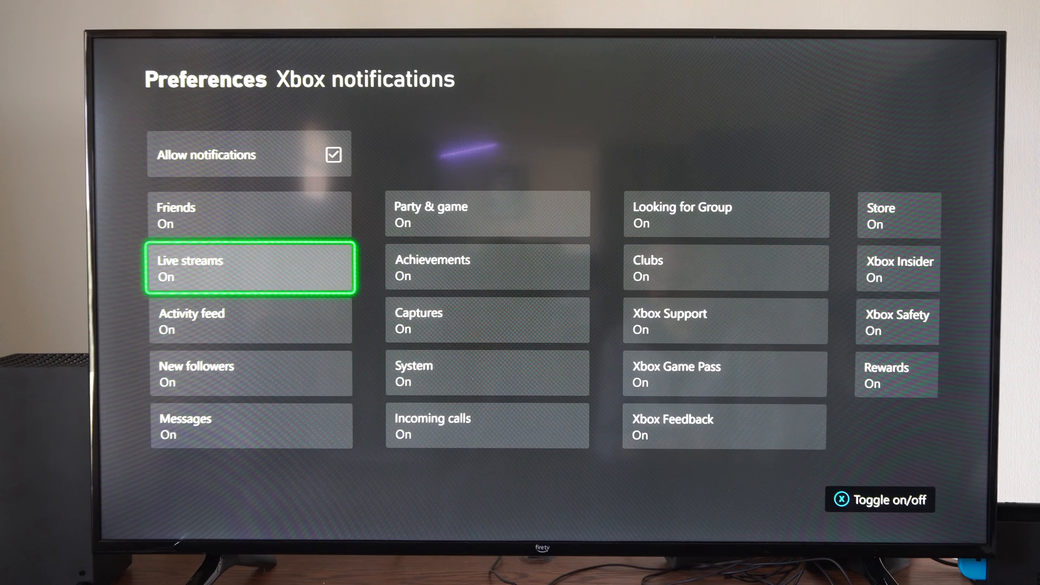
key(Down)
key(Right)
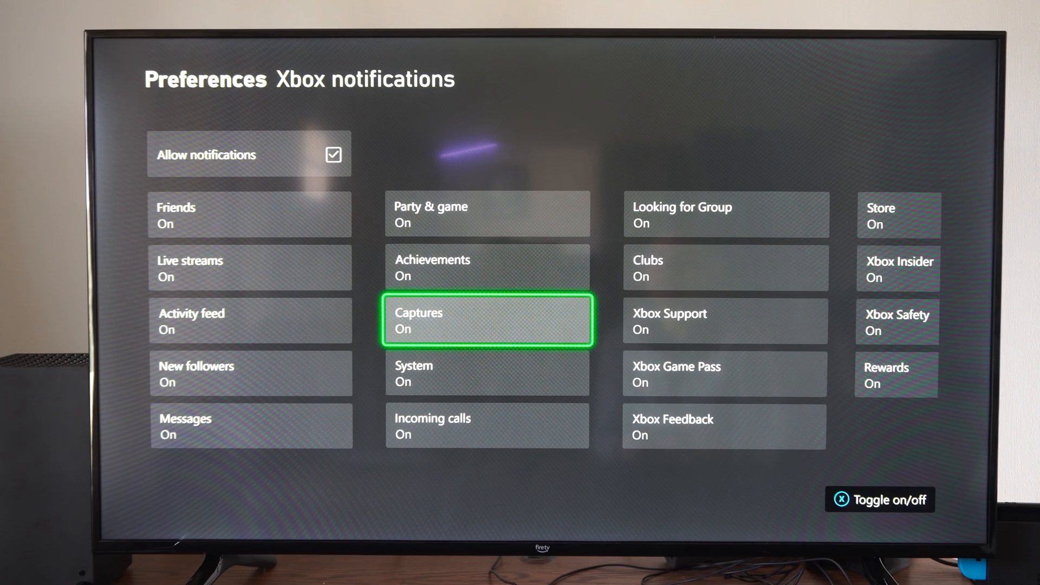
Switch Party & game notifications off and back on, then browse toward Live streams.
key(Up)
key(Up)
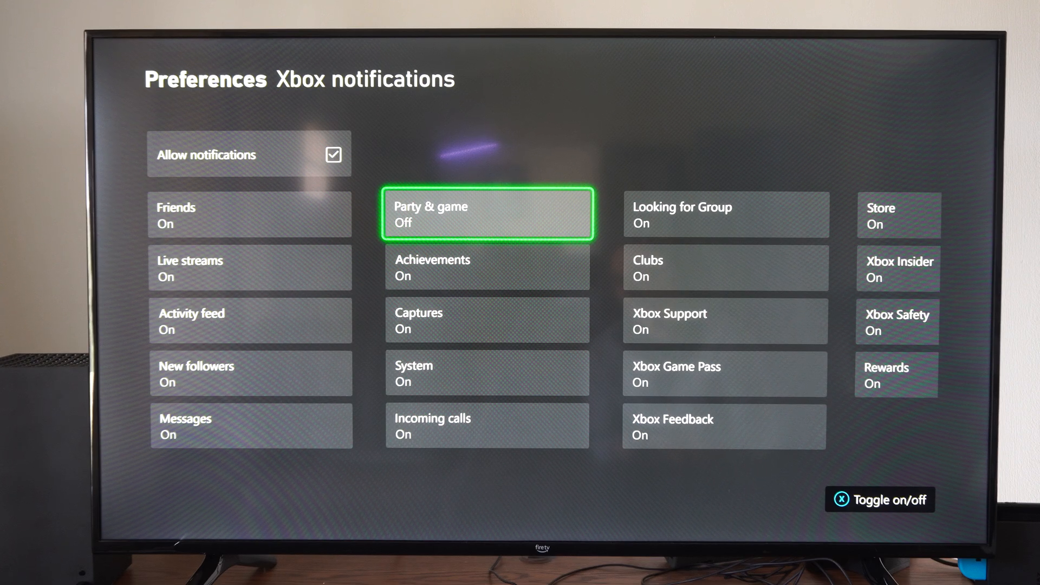
key(Down)
key(Right)
key(Left)
key(Left)
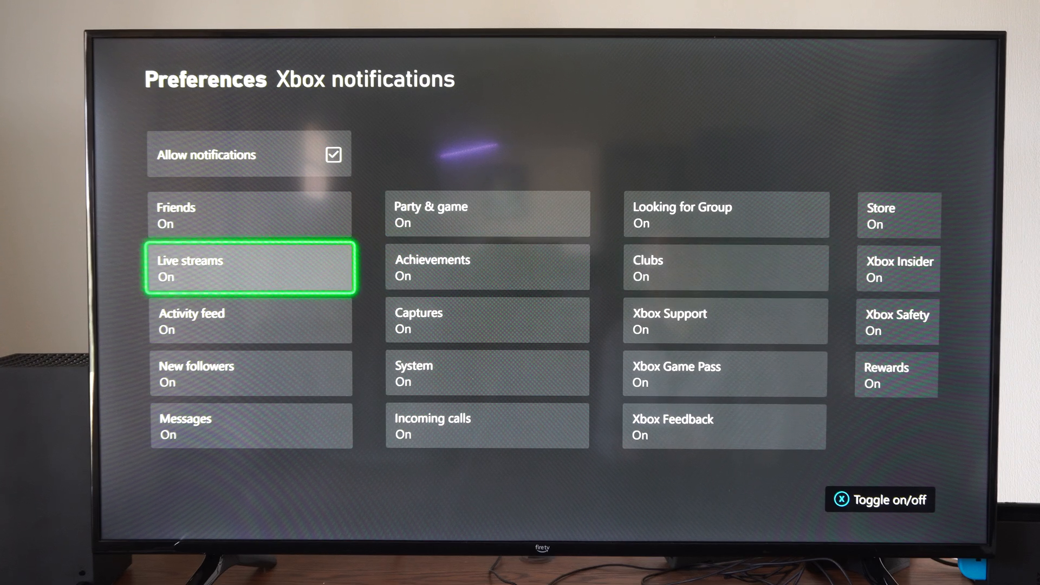
key(Down)
key(Down)
key(Right)
key(Right)
key(Right)
key(Left)
key(Left)
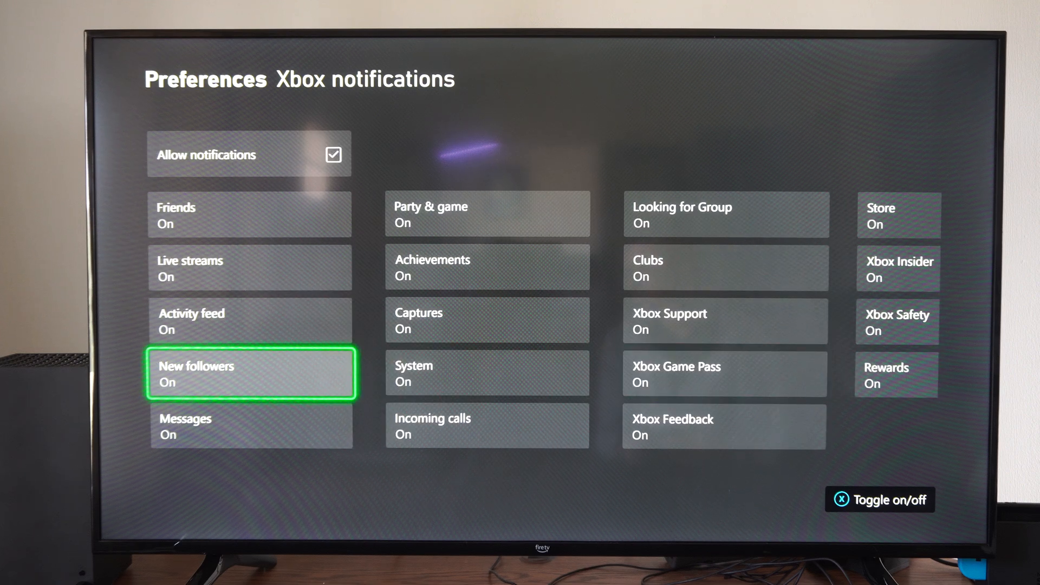
key(Up)
key(Up)
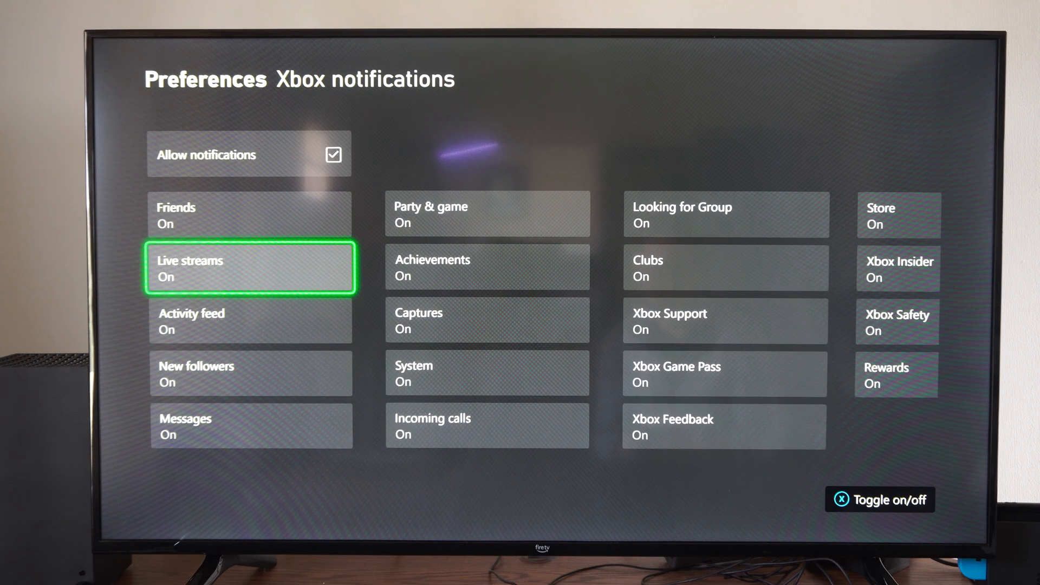
Browse the remaining categories from Xbox Insider through Game Pass back up to Activity feed.
key(Right)
key(Right)
key(Right)
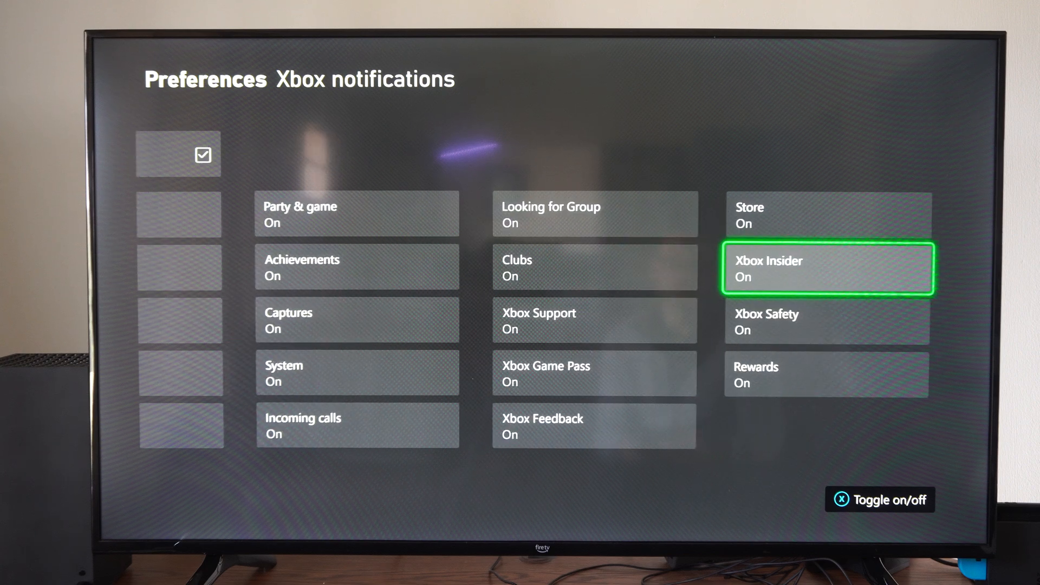
key(Down)
key(Down)
key(Up)
key(Up)
key(Up)
key(Left)
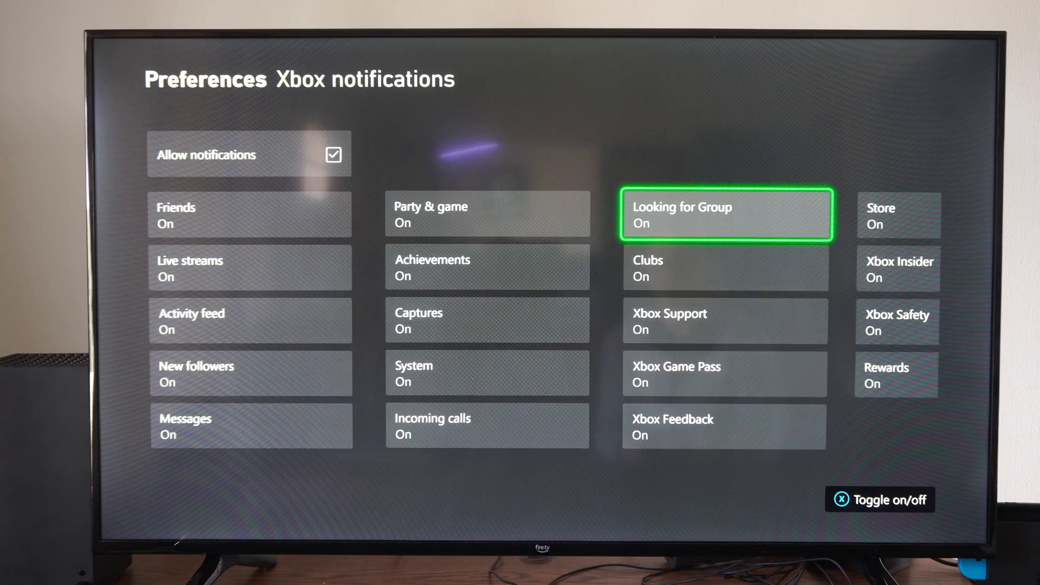
key(Down)
key(Down)
key(Down)
key(Left)
key(Left)
key(Up)
key(Up)
key(Up)
key(Down)
key(Up)
key(Down)
key(Down)
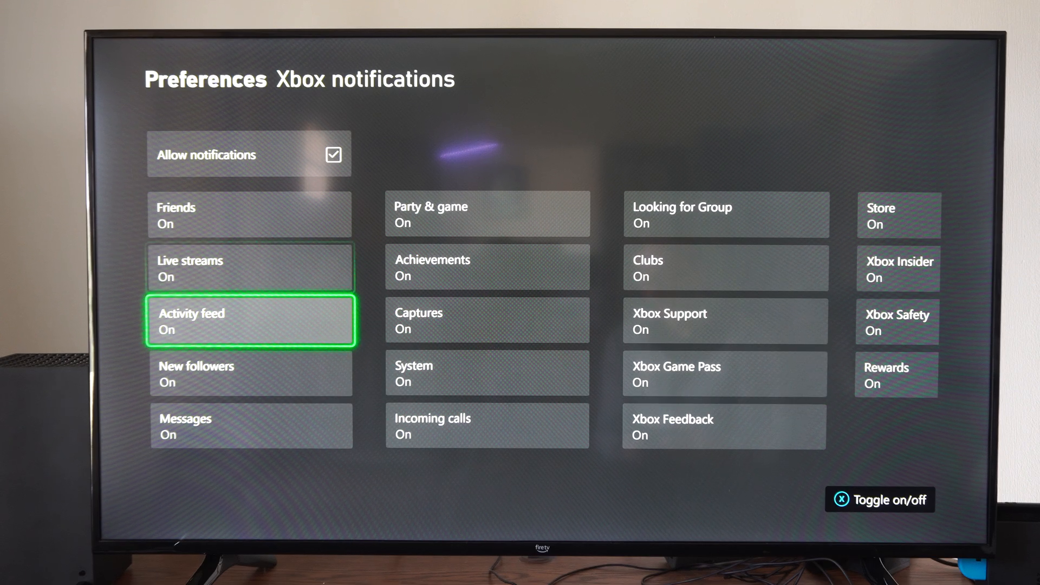
key(Up)
key(Up)
key(Up)
Toggle Allow notifications off, on, and off again for all Xbox notifications.
key(Return)
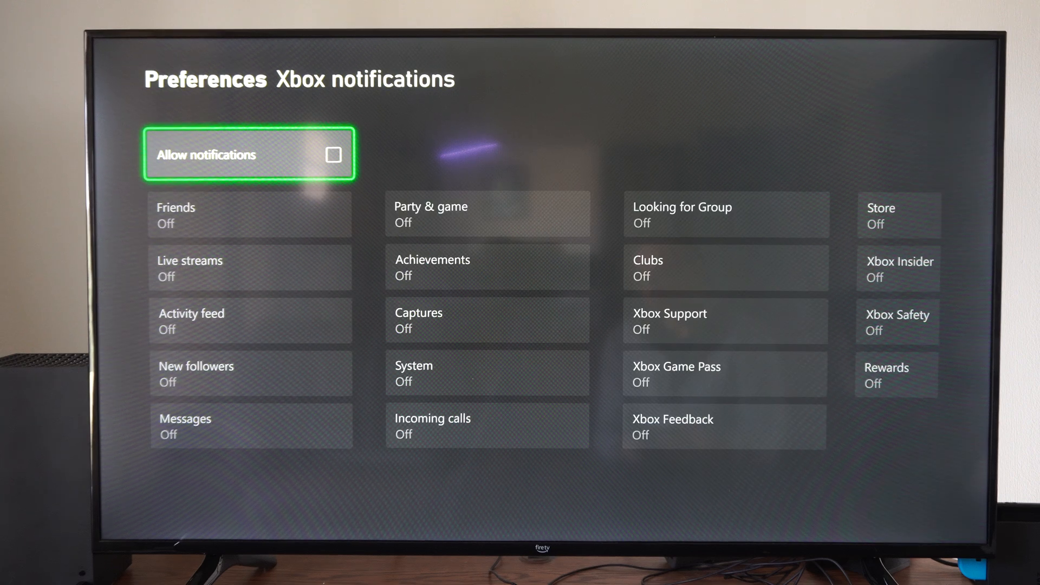
key(Return)
key(Return)
key(Return)
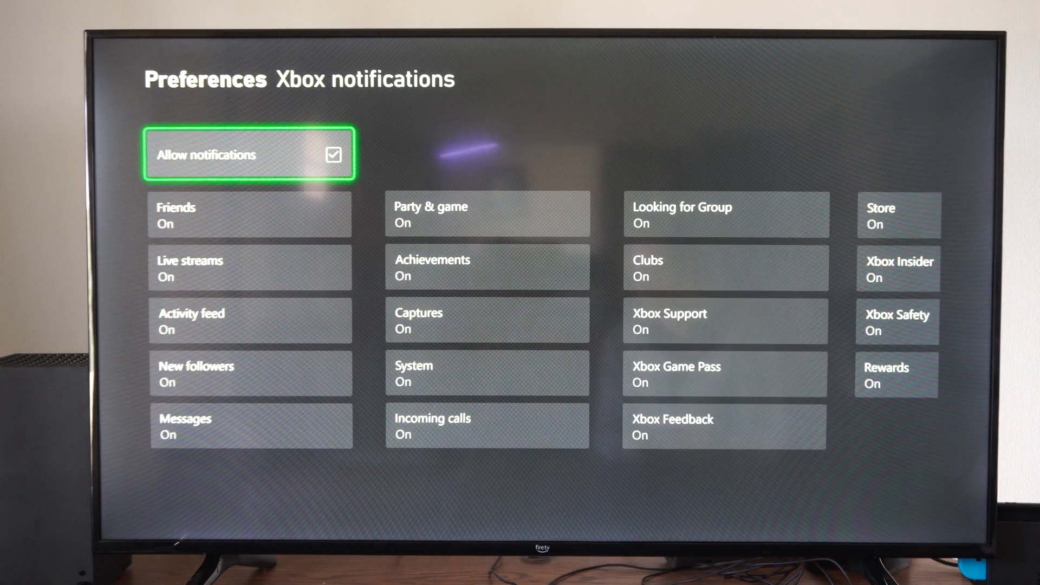
key(Return)
key(Return)
Return to Notifications, open Notification timing and move to the Pop-up timing dropdown, left at Default.
key(Escape)
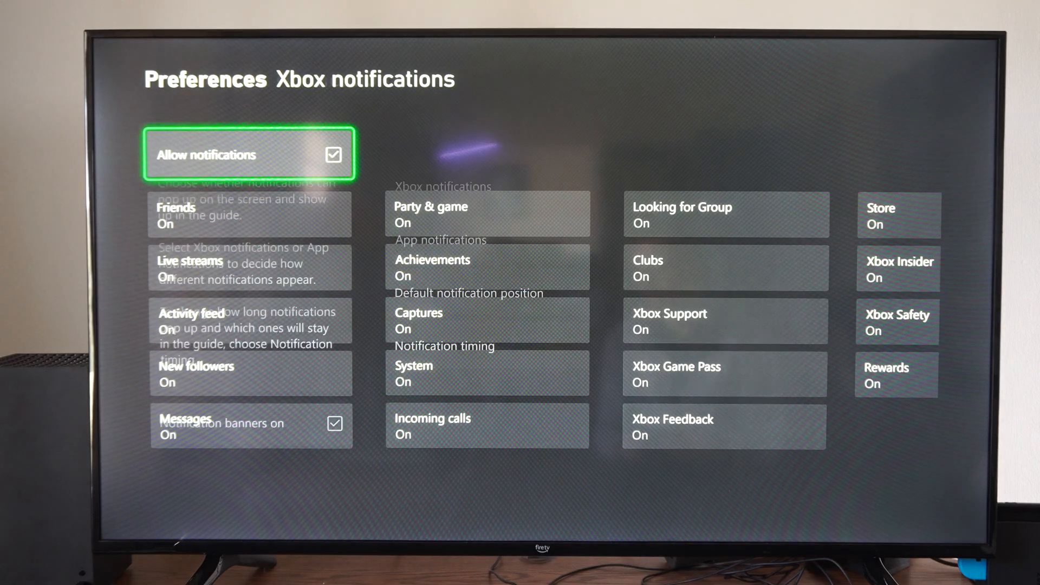
key(Right)
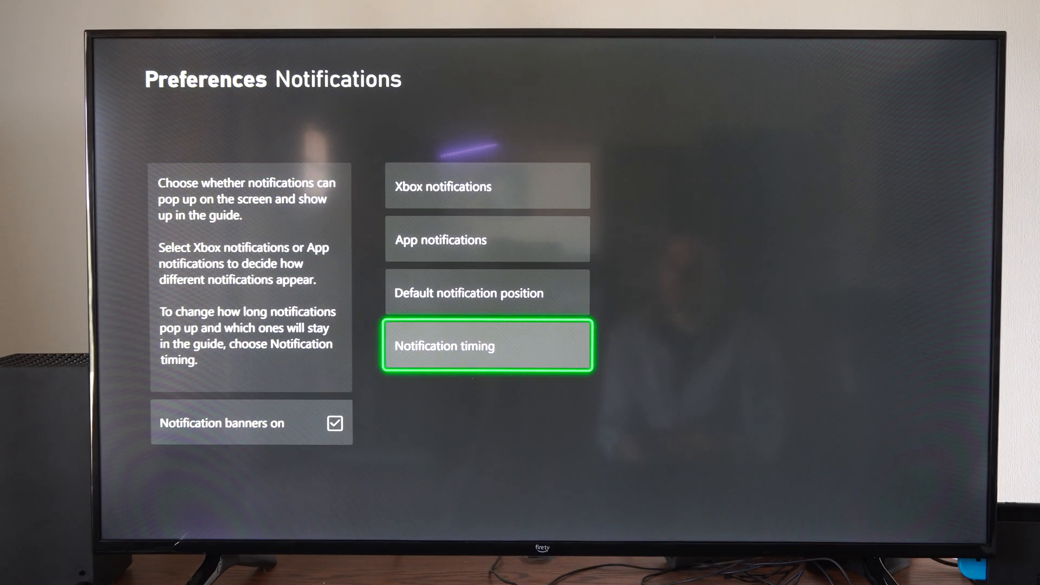
key(Return)
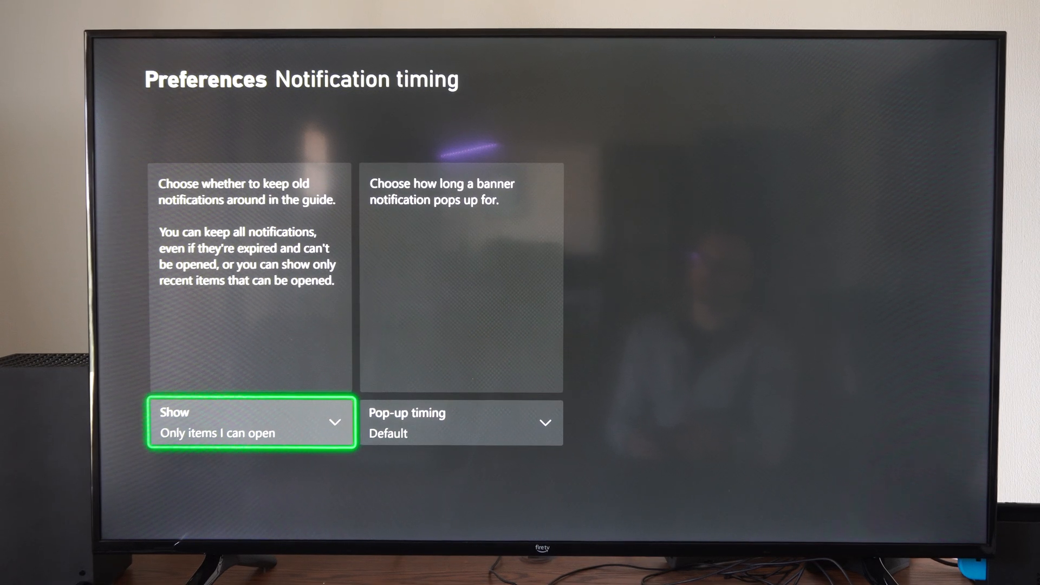
key(Right)
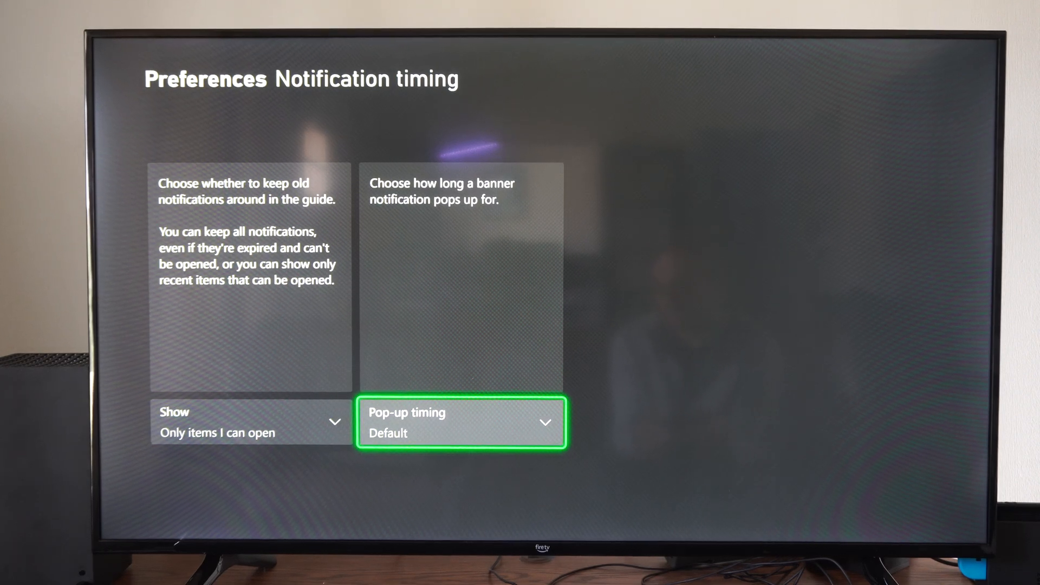